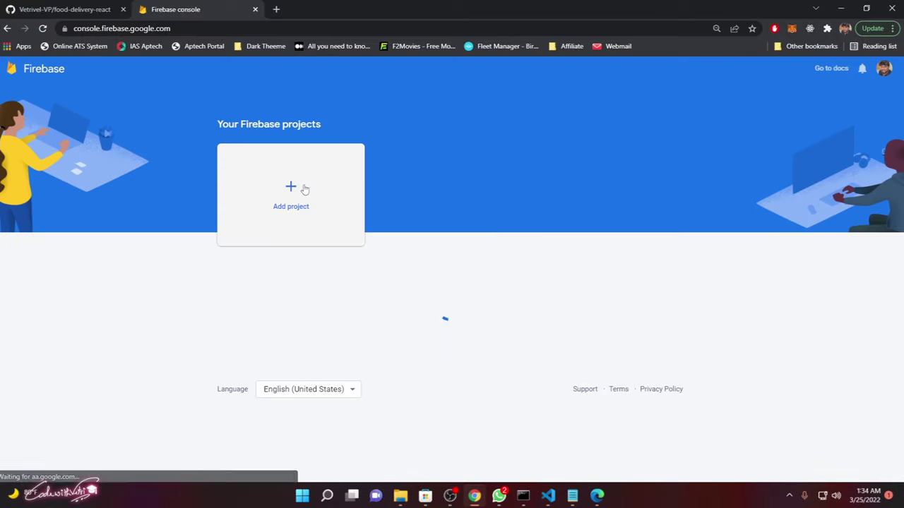
Create a new Firebase project named restaurantapp with Google Analytics disabled.
left_click(305, 190)
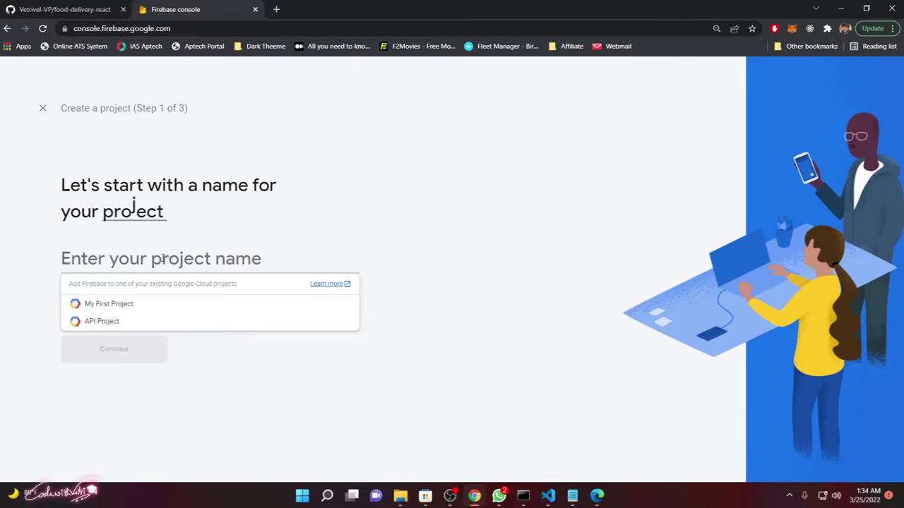
type("restaurantapp")
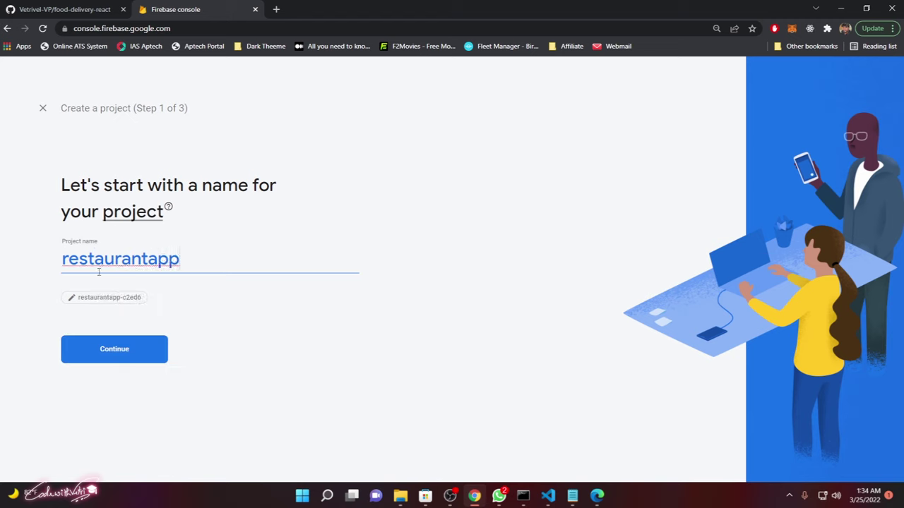
left_click(127, 335)
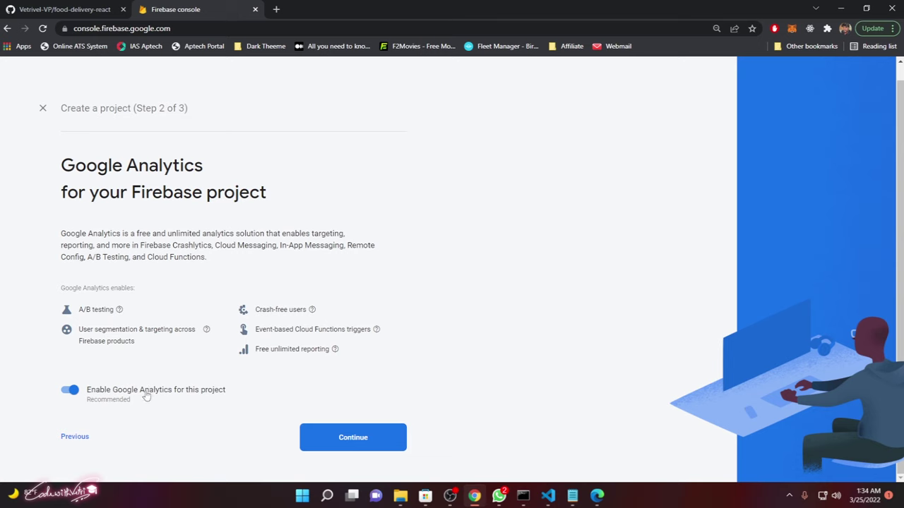
left_click(73, 391)
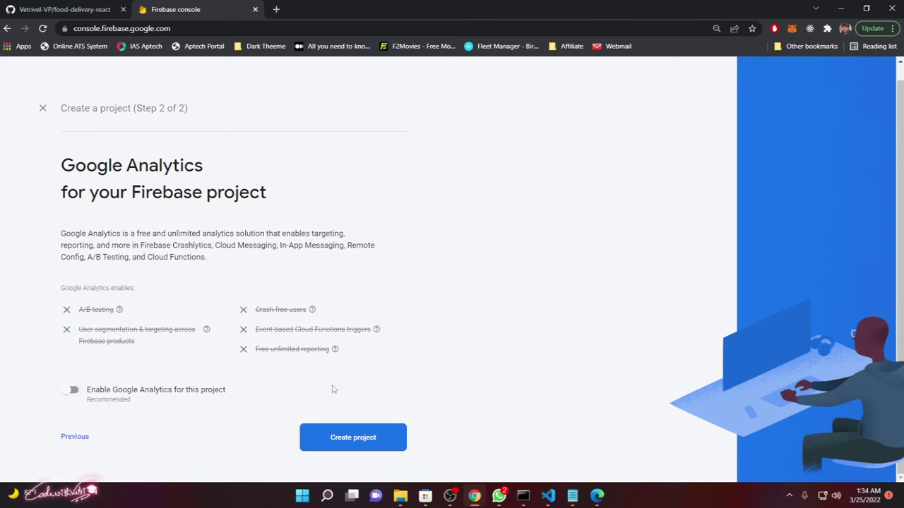
left_click(345, 446)
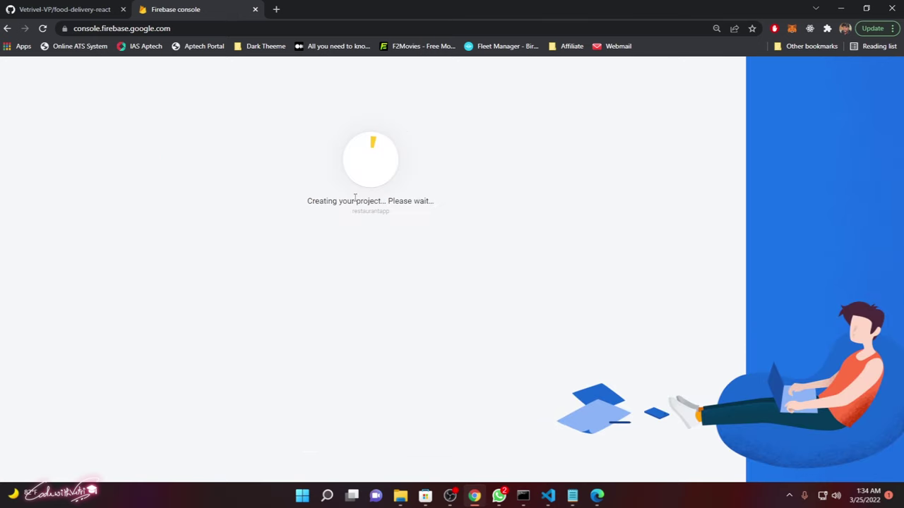
Open tailwindcss.com in a new browser tab and look over its homepage code demo and testimonials.
left_click(276, 9)
type("ta")
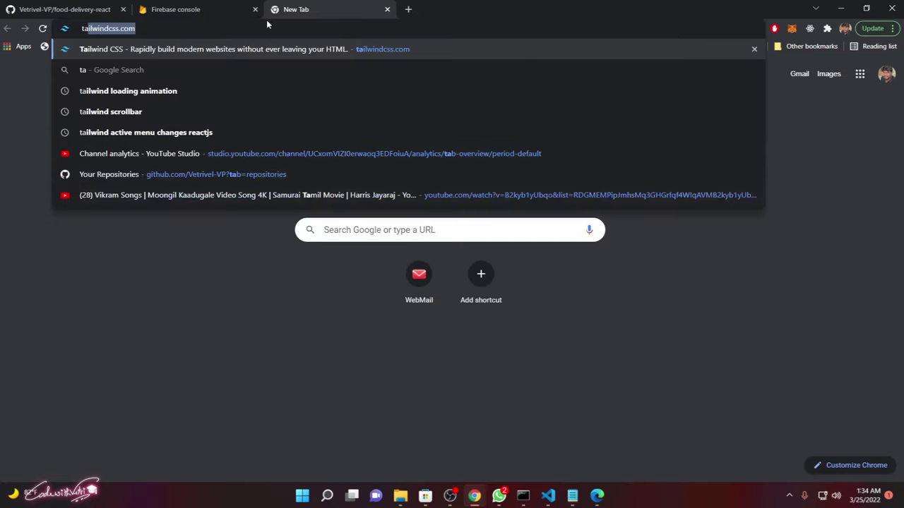
key("Return")
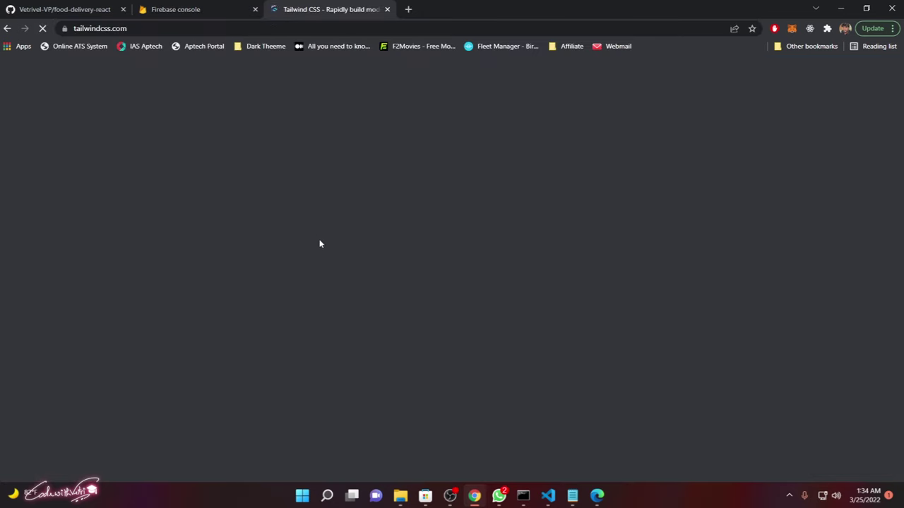
scroll(600, 286, "down", 4)
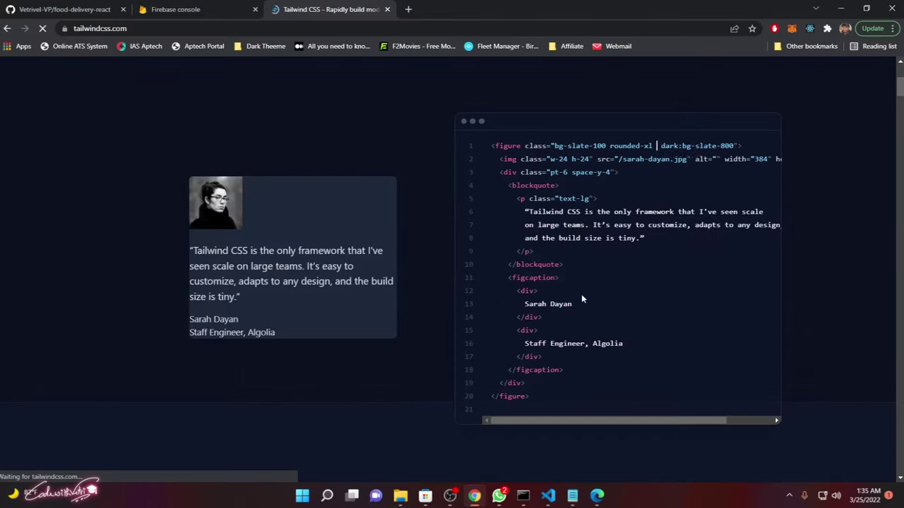
scroll(487, 293, "up", 2)
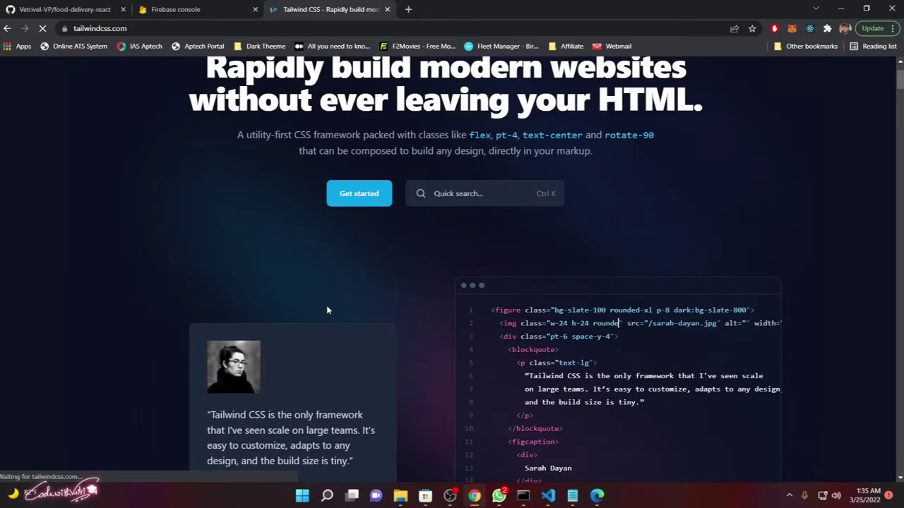
scroll(367, 314, "down", 2)
scroll(479, 316, "down", 4)
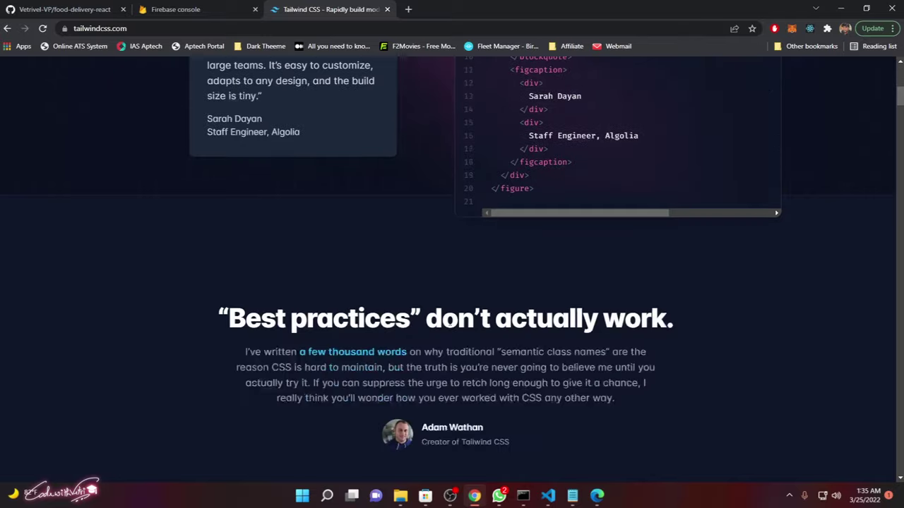
scroll(524, 307, "down", 3)
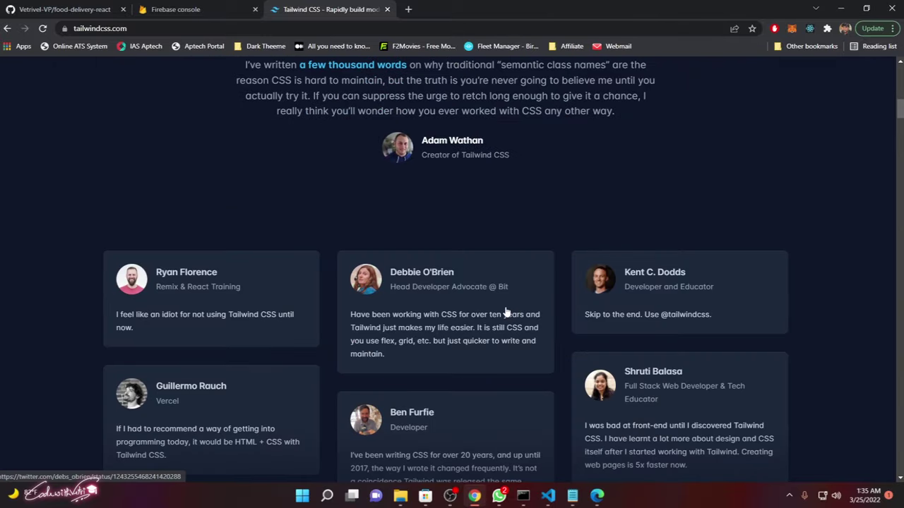
scroll(490, 313, "up", 8)
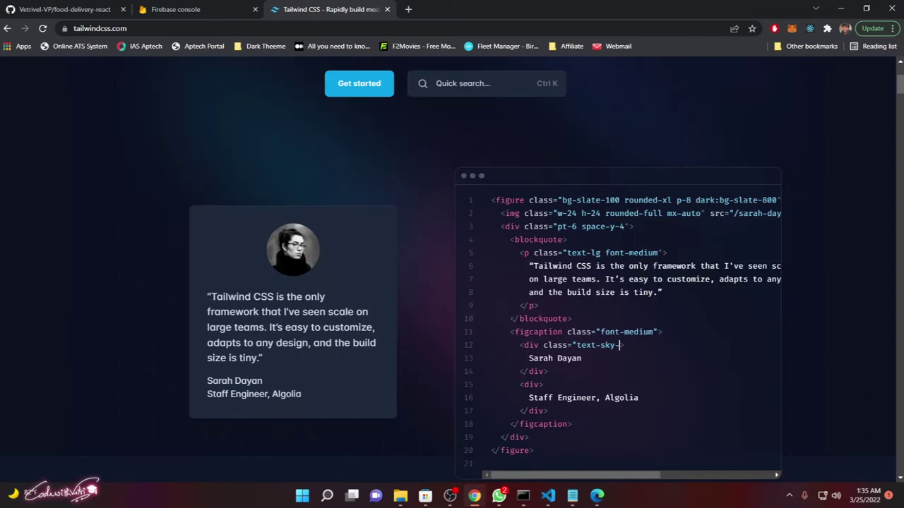
scroll(451, 323, "down", 1)
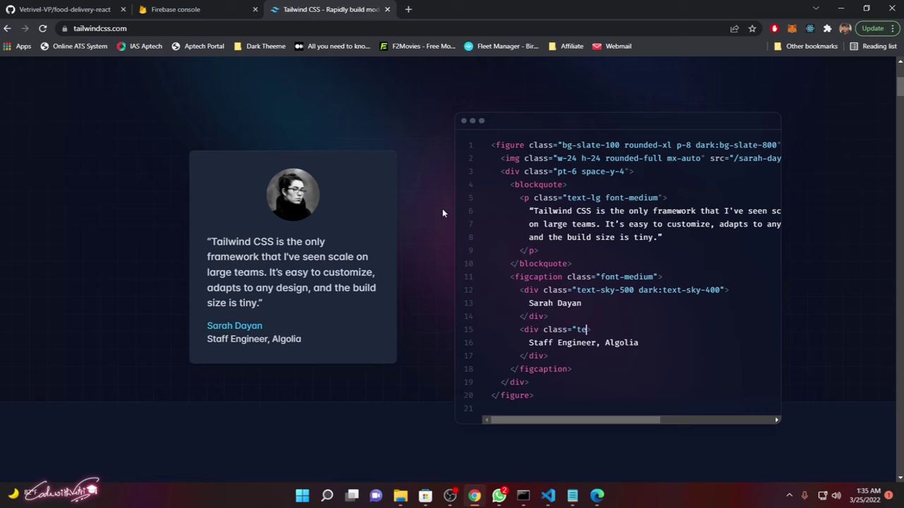
scroll(488, 224, "up", 3)
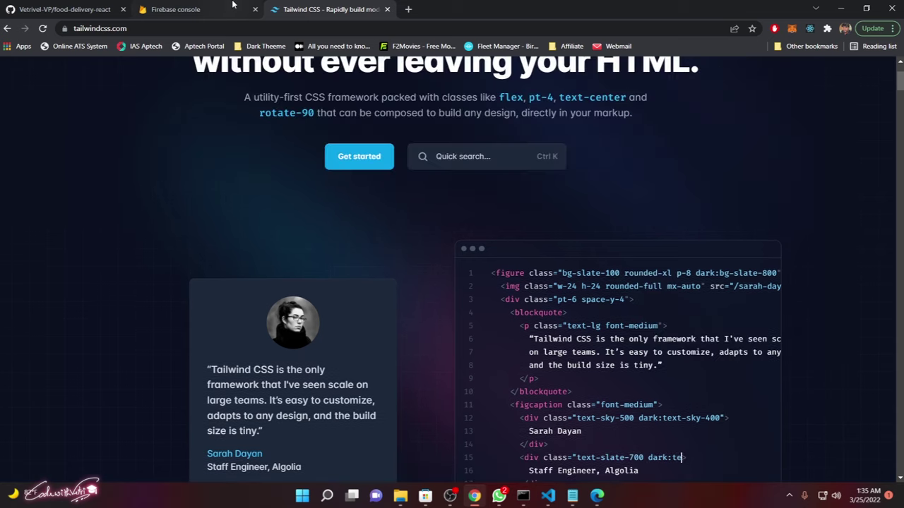
Return to the Firebase console and continue into the new restaurantapp project's overview.
left_click(175, 9)
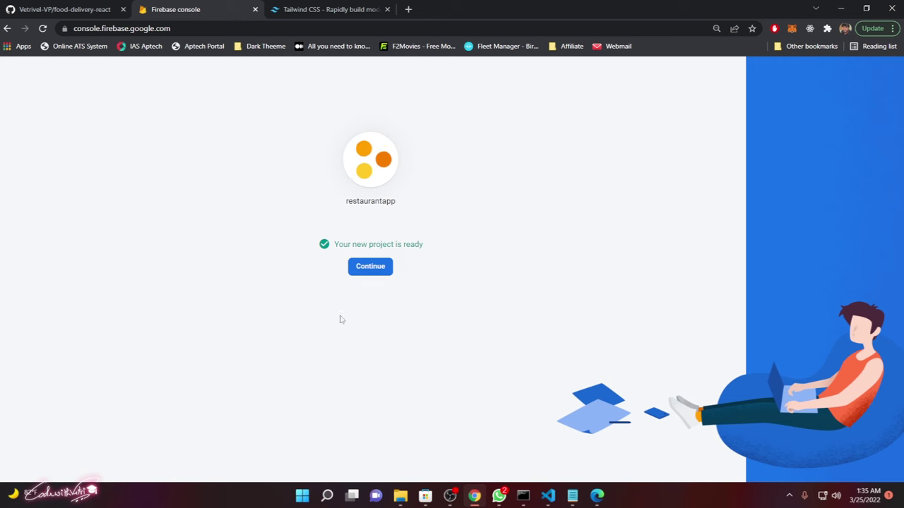
left_click(370, 267)
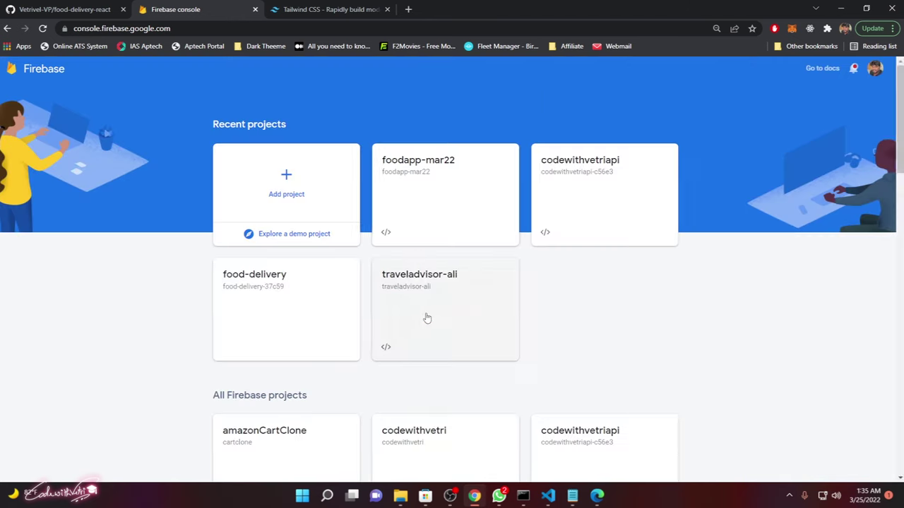
scroll(572, 231, "down", 3)
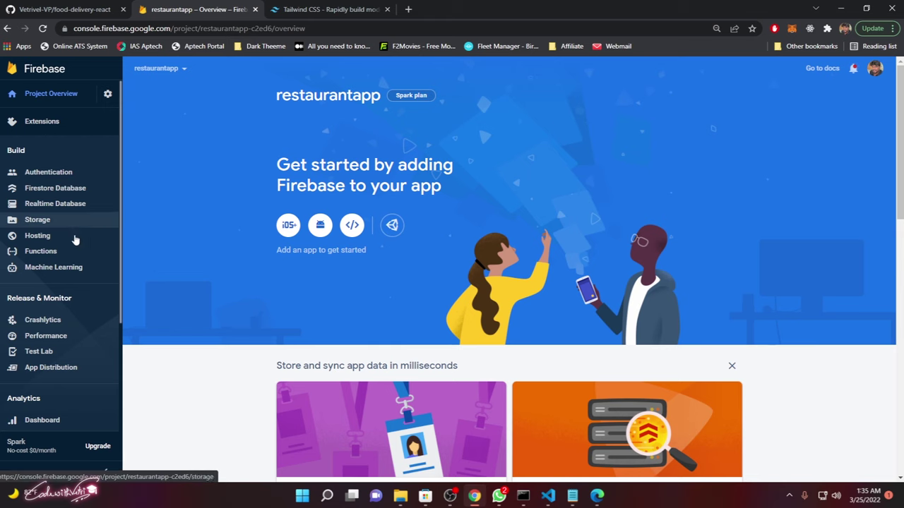
Create a Cloud Firestore database in production mode at nam5 (us-central) and check the React app installation in the command prompt.
left_click(68, 190)
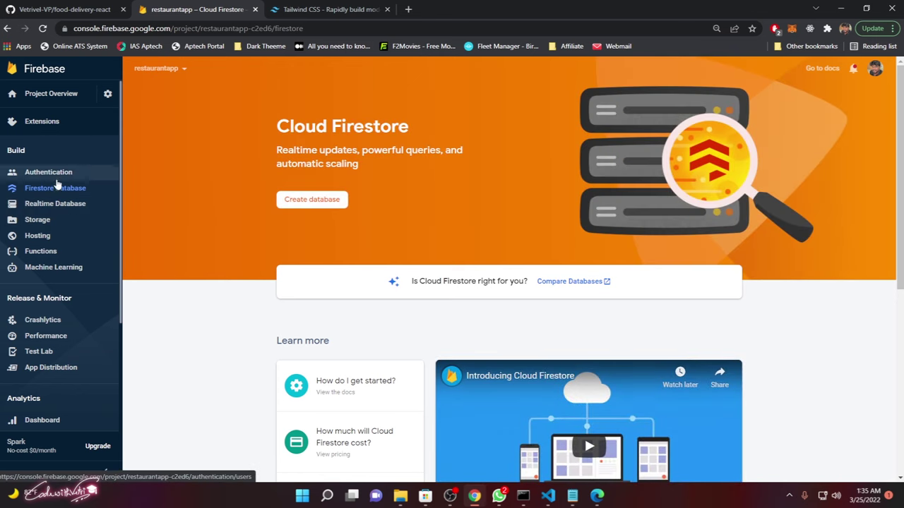
left_click(318, 203)
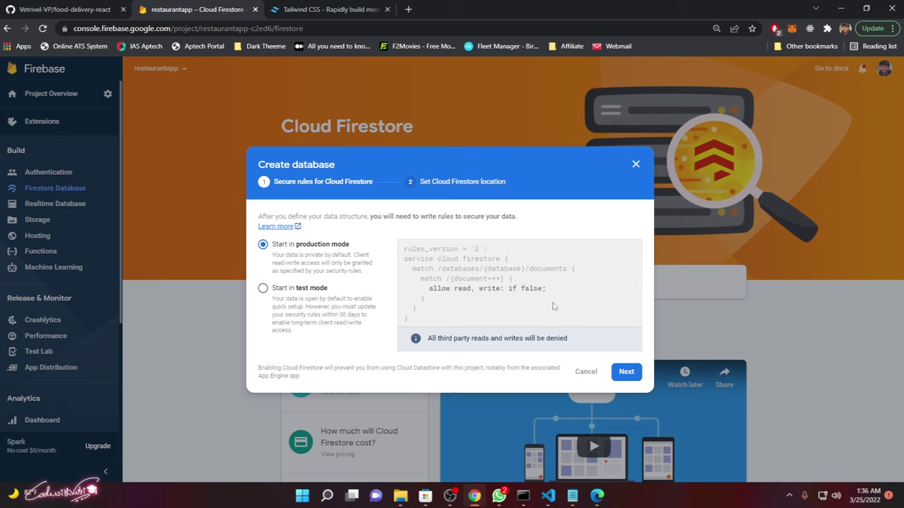
left_click(626, 371)
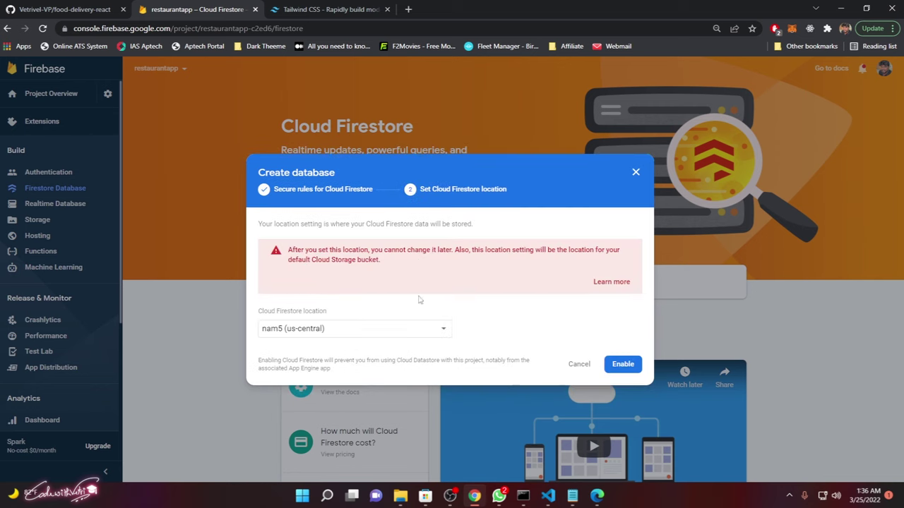
left_click(623, 366)
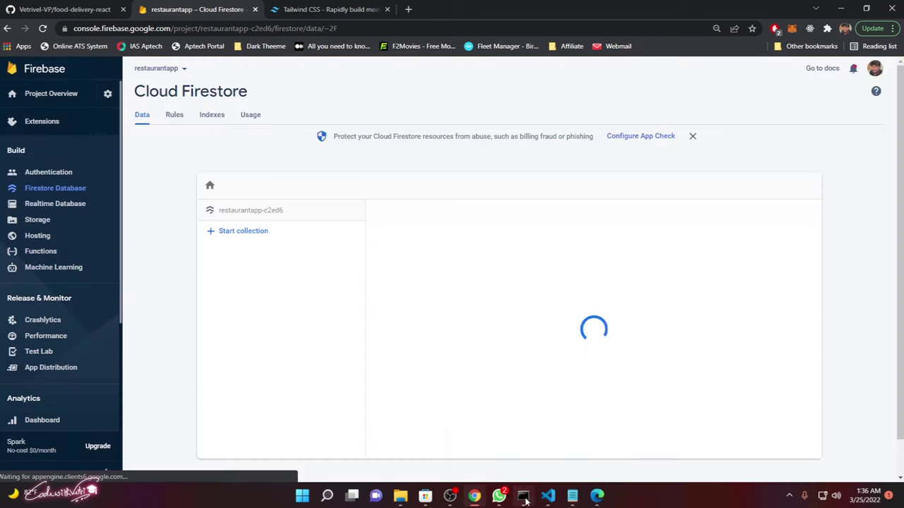
left_click(524, 496)
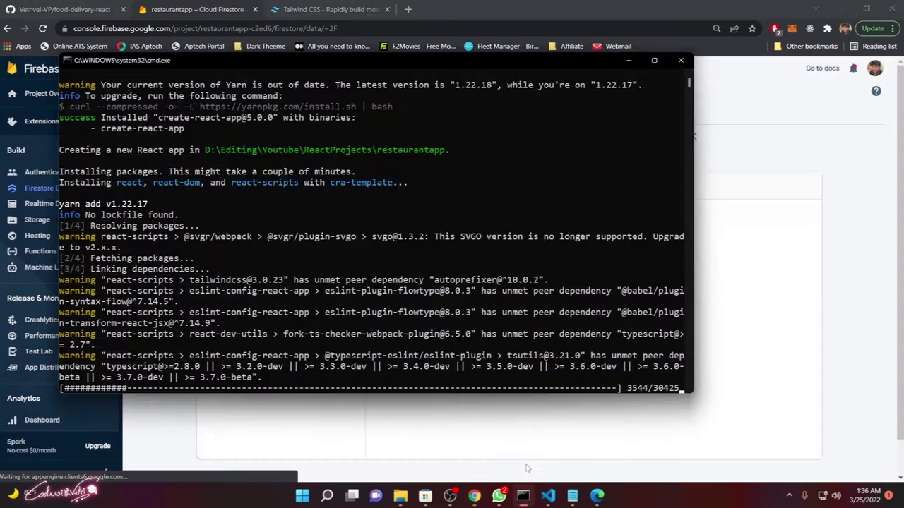
left_click(533, 498)
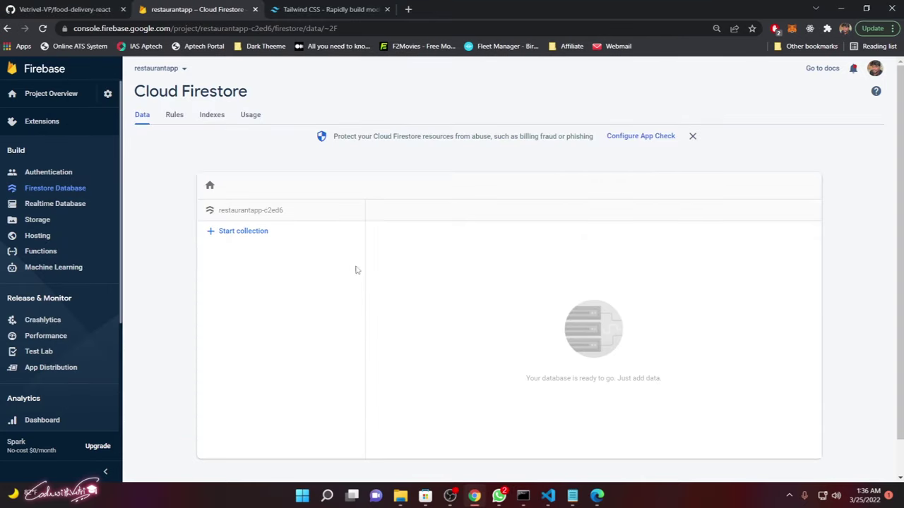
Change the Cloud Firestore rule to "allow read, write: if true;", publish it and return to the database's data view.
left_click(172, 115)
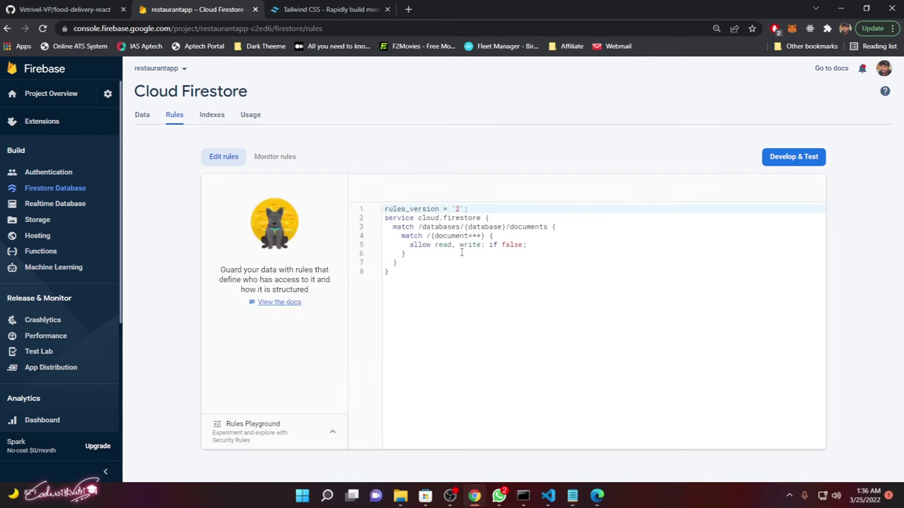
left_click_drag(435, 246, 473, 248)
left_click(499, 269)
double_click(511, 245)
type("true")
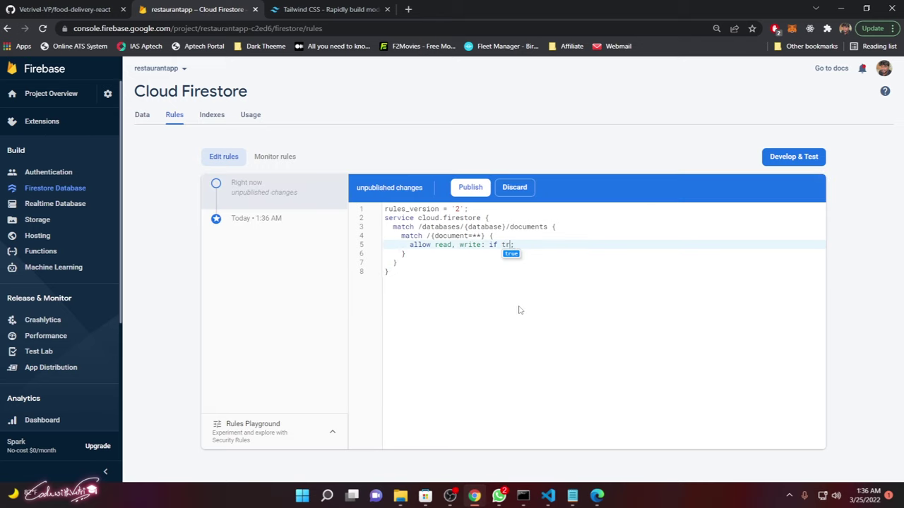
left_click(470, 188)
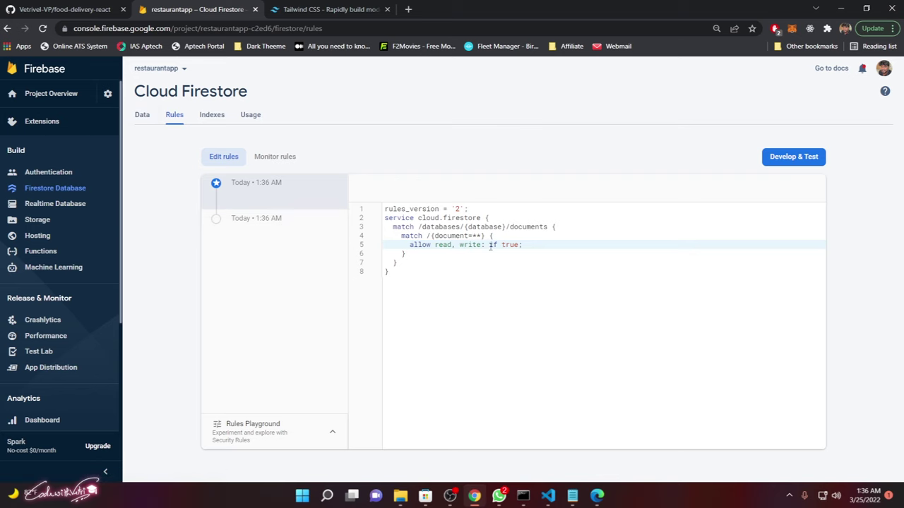
left_click(148, 115)
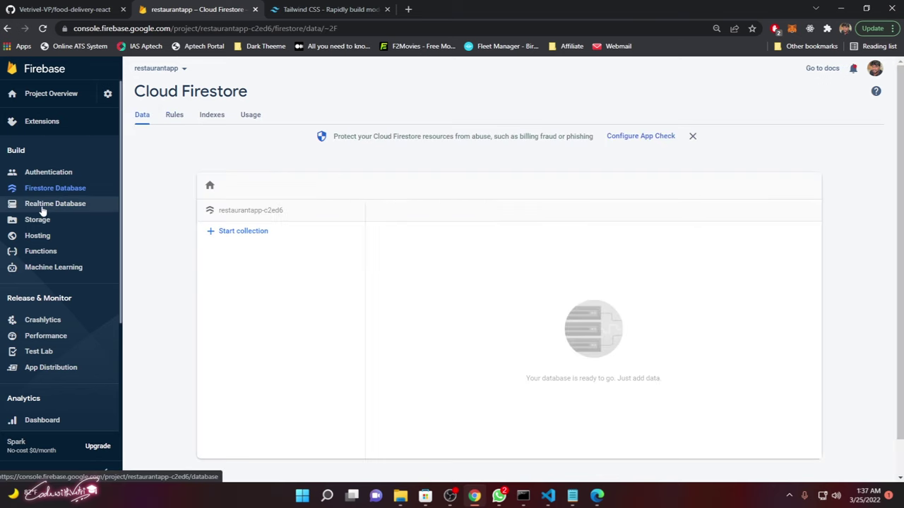
Create a Realtime Database with the default location, starting in locked mode.
left_click(42, 208)
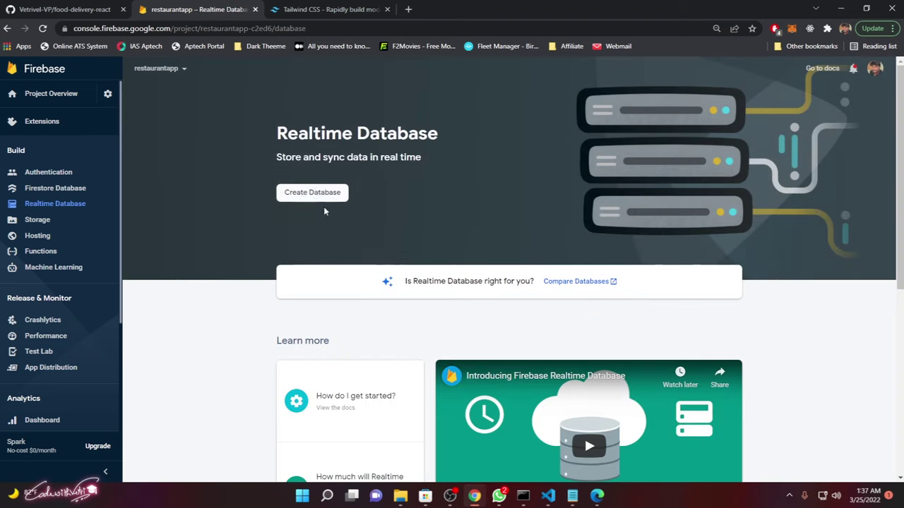
left_click(314, 194)
left_click(628, 341)
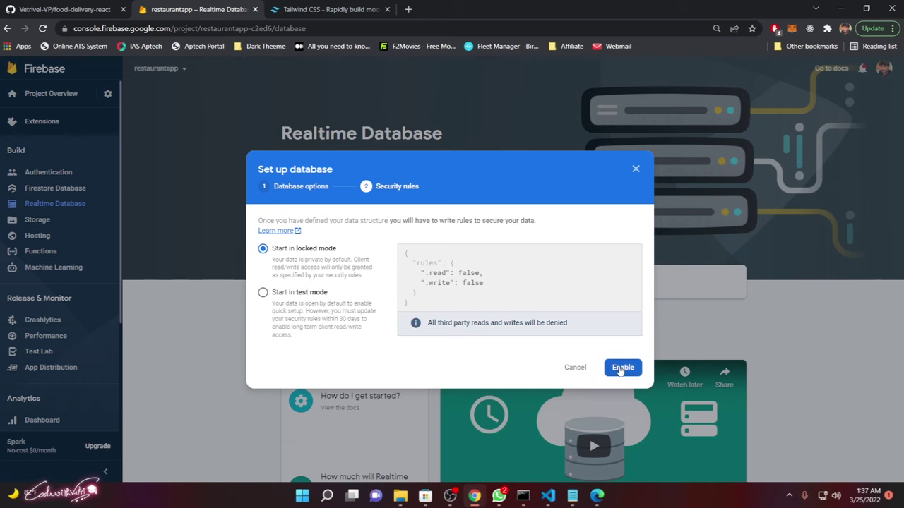
left_click(619, 367)
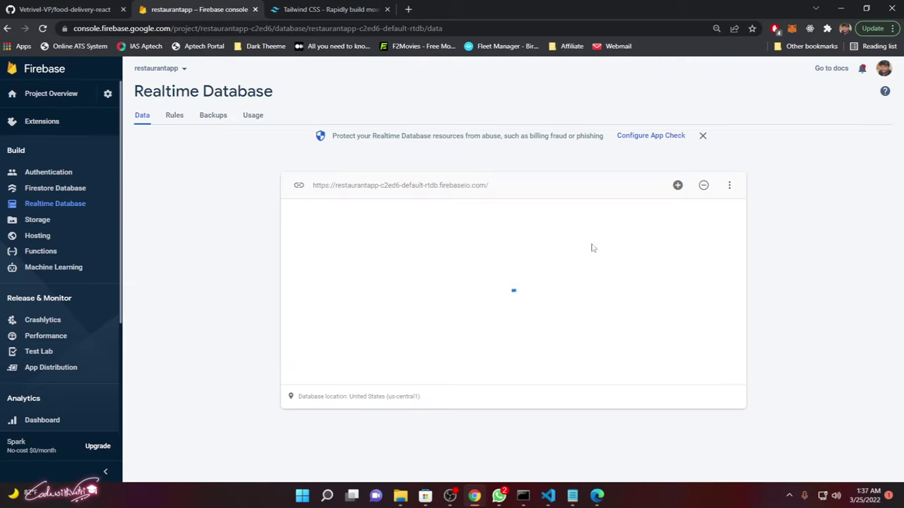
Set the Realtime Database's ".write" rule to true and publish the rules.
left_click(181, 119)
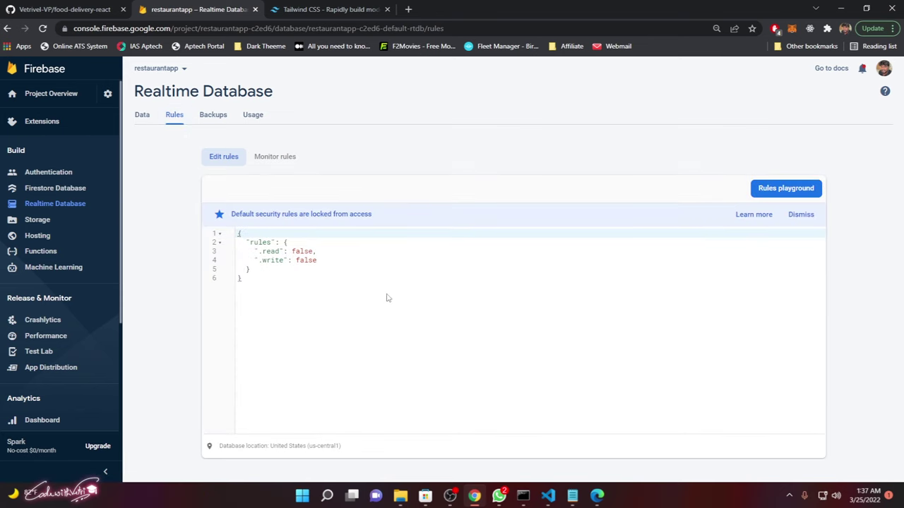
double_click(312, 261)
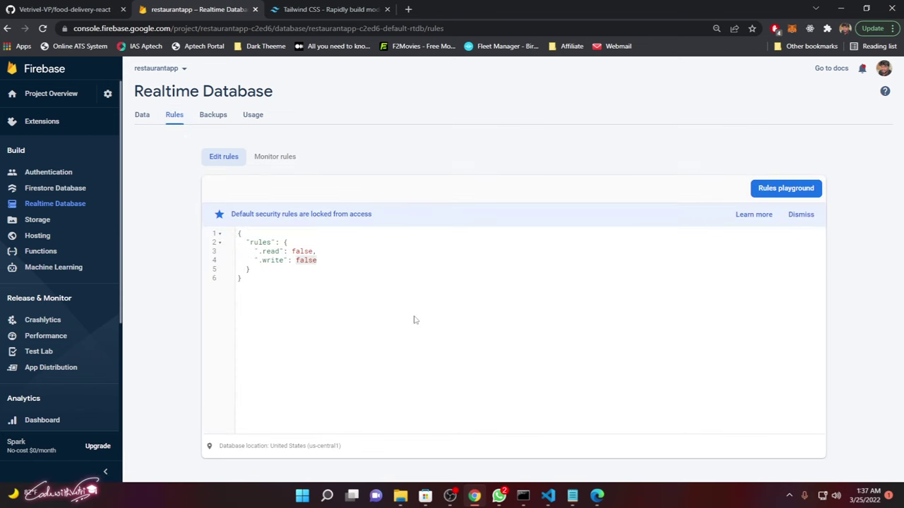
type("true")
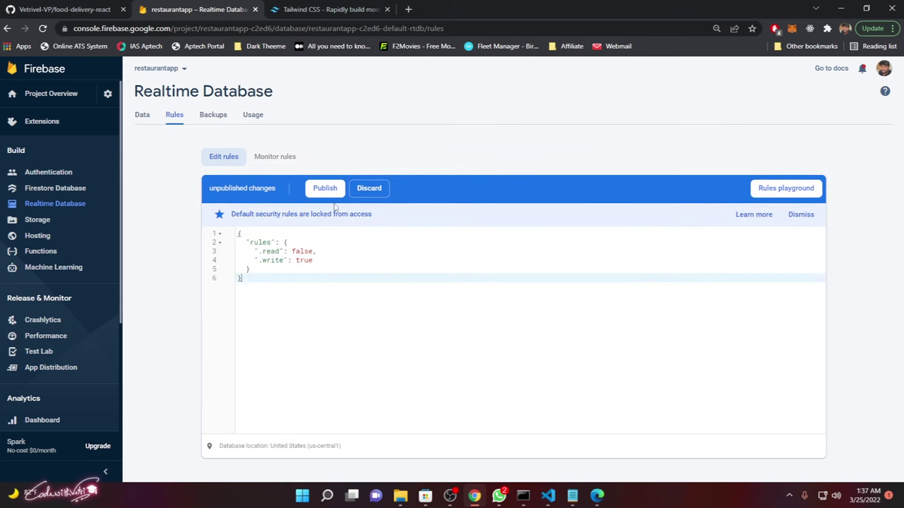
left_click(325, 188)
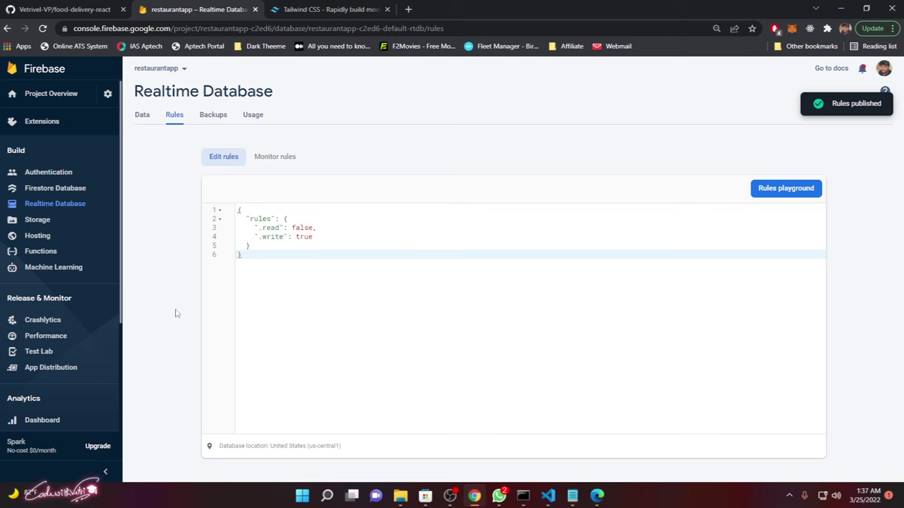
Add a folder named Images to the project's Storage bucket.
left_click(39, 220)
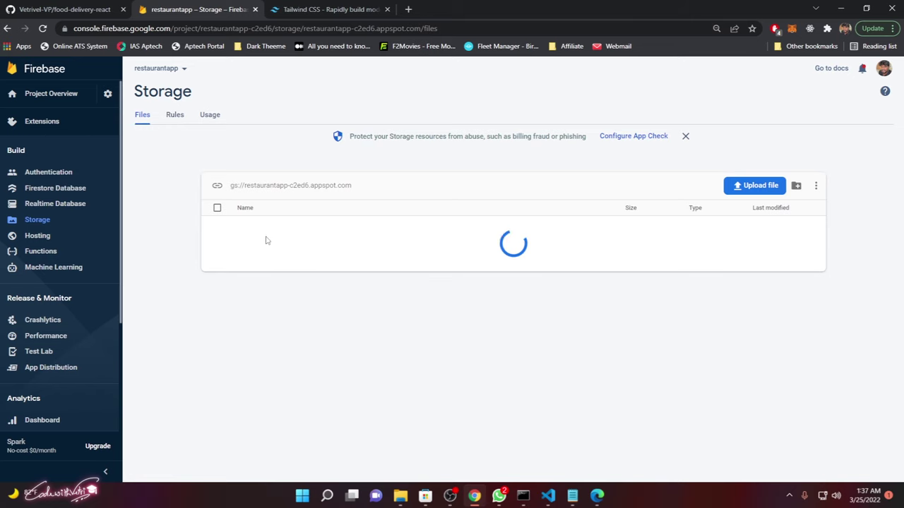
left_click(797, 186)
type("Imgaes")
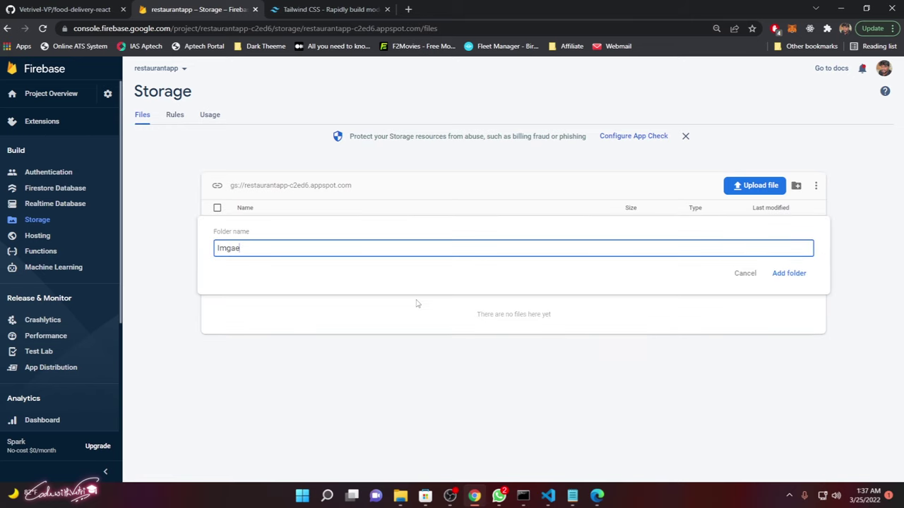
double_click(239, 254)
type("I")
left_click(402, 282)
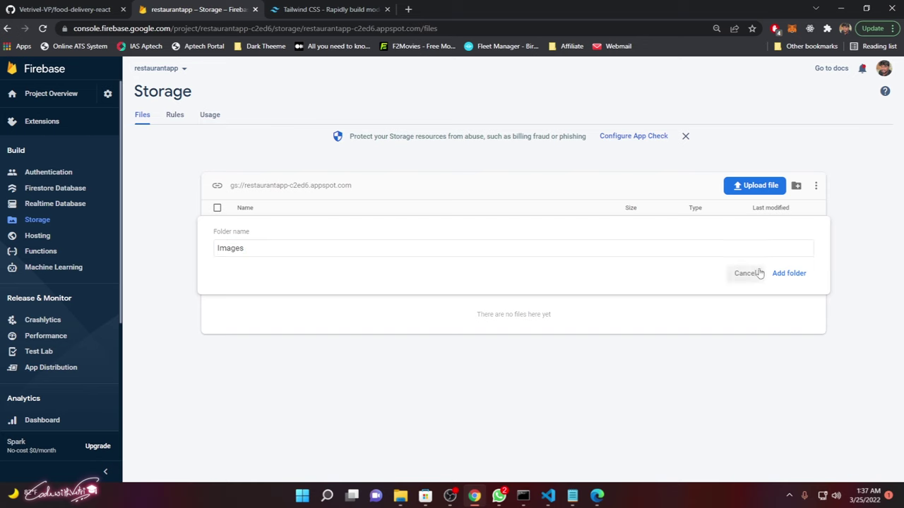
left_click(791, 276)
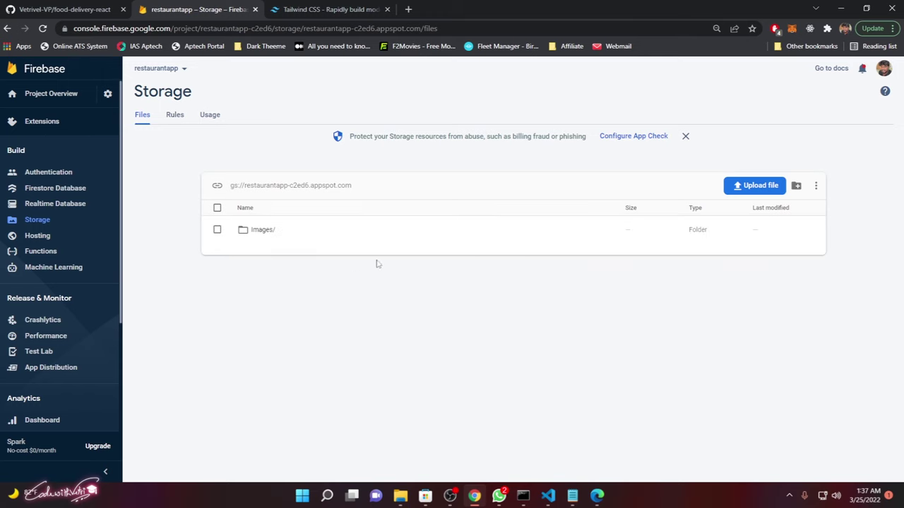
Open the security rules of the Storage bucket.
left_click(174, 115)
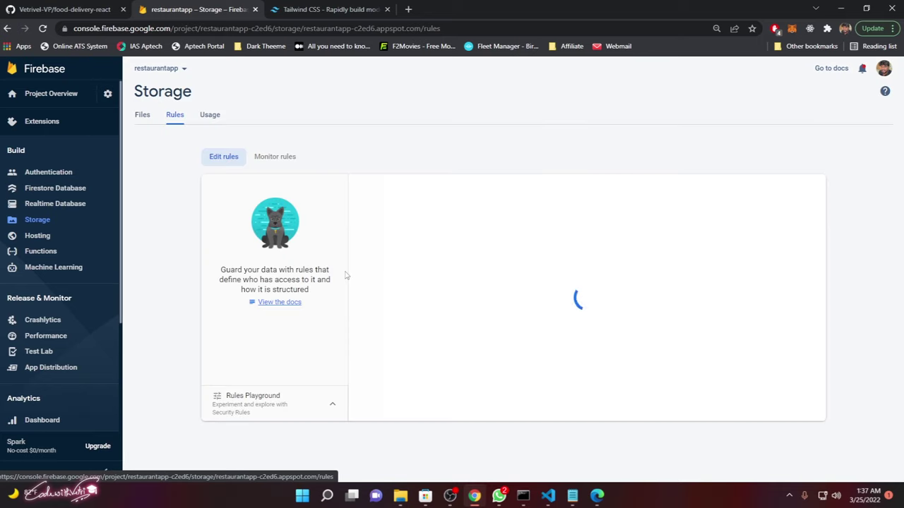